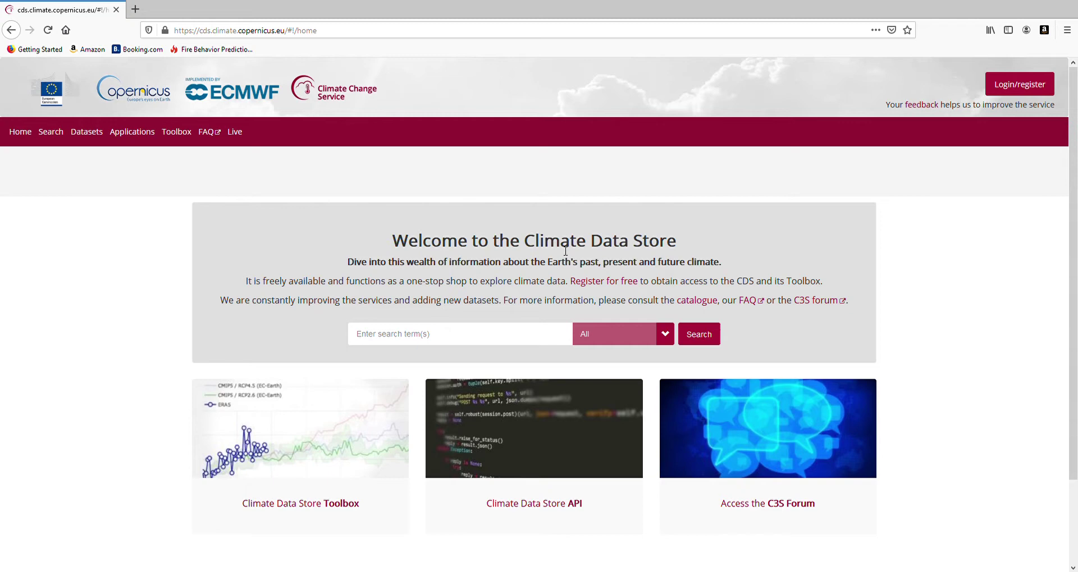
# Search the Climate Data Store for "flood" and open the Global Flood Awareness System river discharge forecasted data.
pyautogui.click(436, 329)
pyautogui.write('flood')
pyautogui.press('Return')
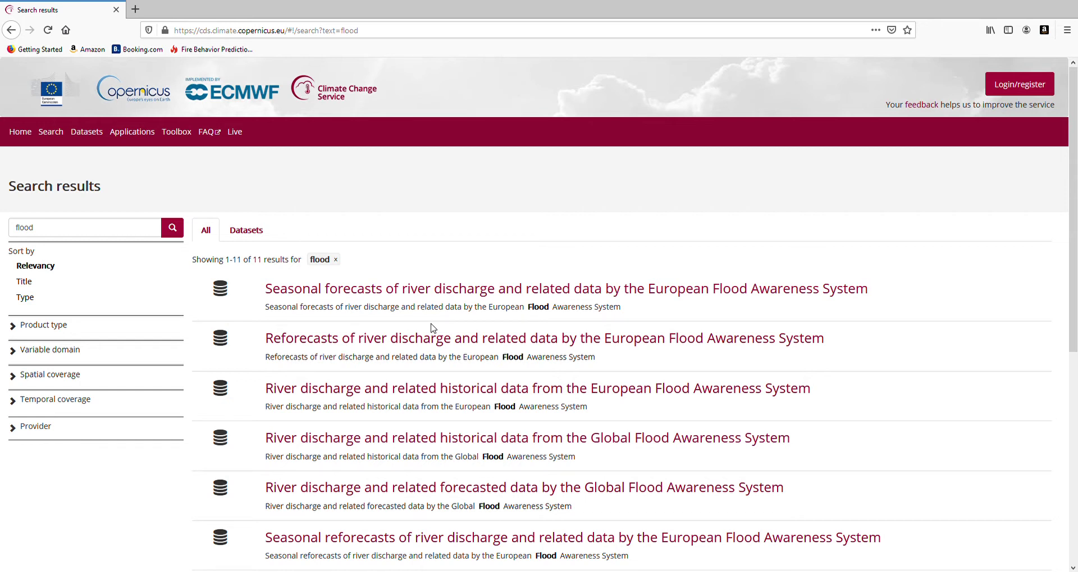
pyautogui.click(464, 488)
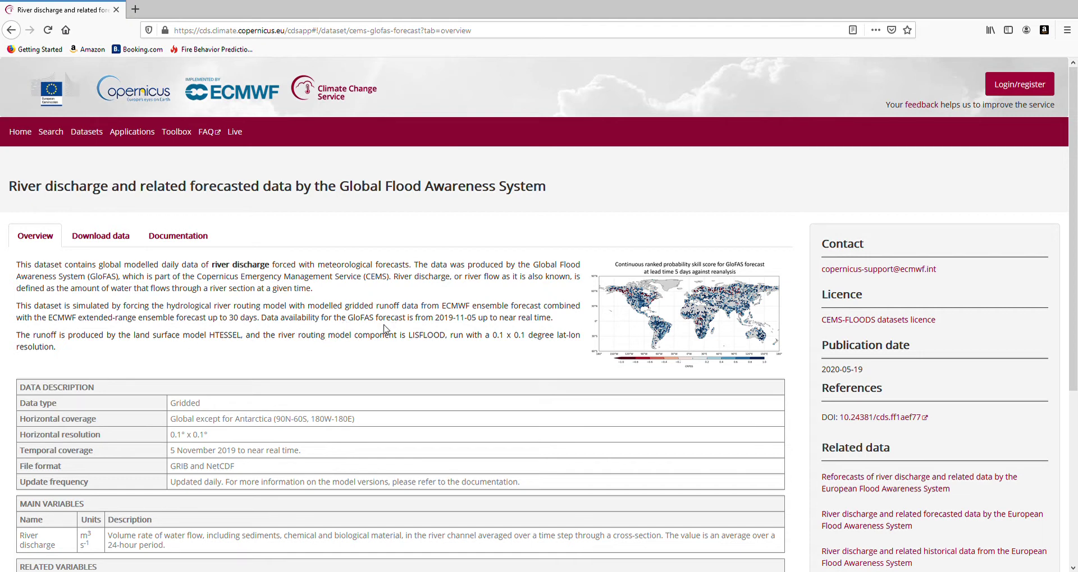
# Examine the dataset's overview, including its data description, variables, publication details and related data.
pyautogui.scroll(-1, 346, 349)
pyautogui.scroll(-2, 344, 349)
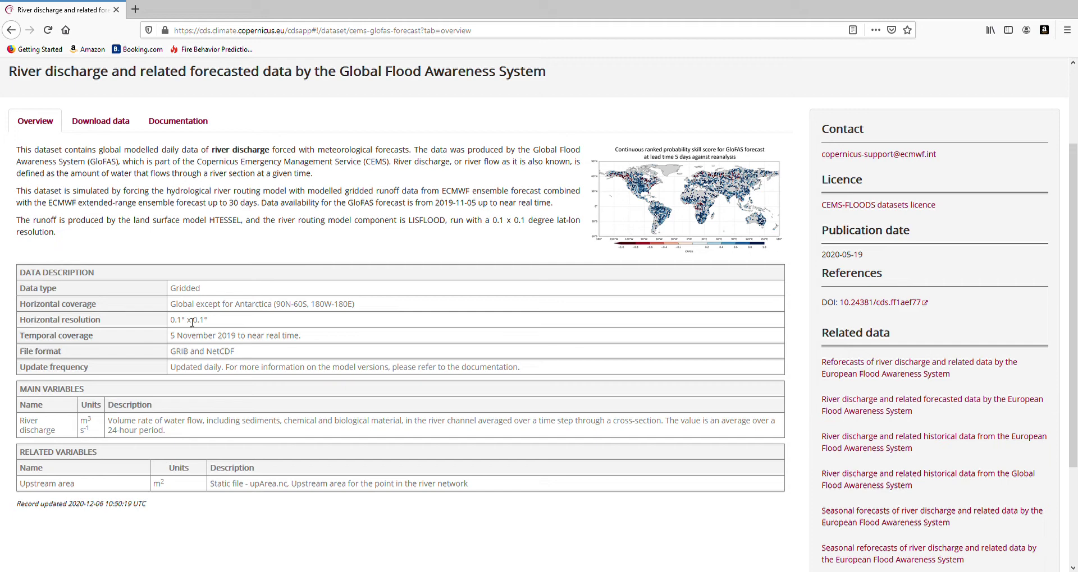
pyautogui.scroll(-1, 275, 388)
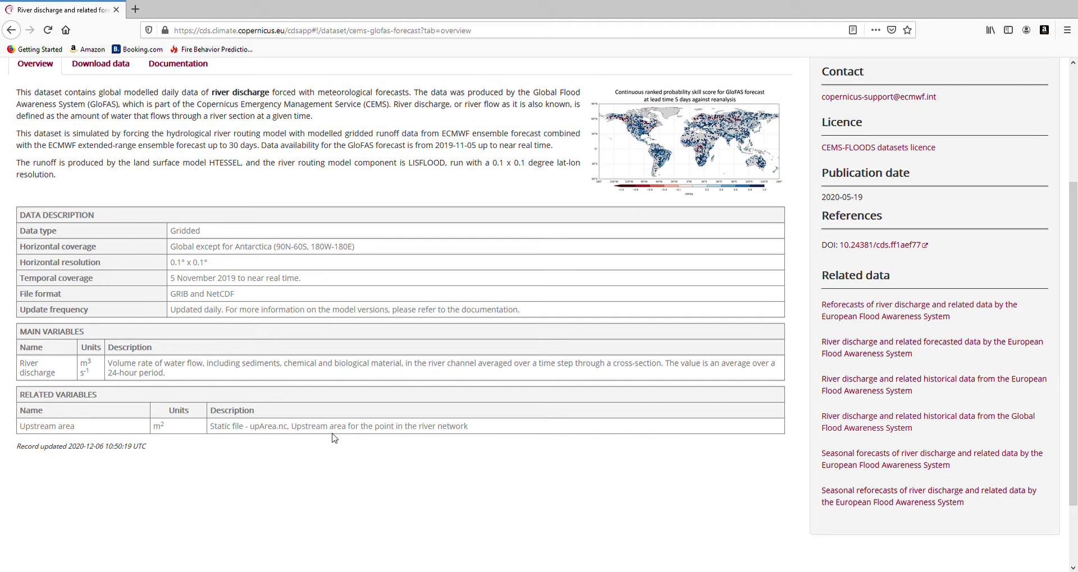
pyautogui.scroll(2, 703, 376)
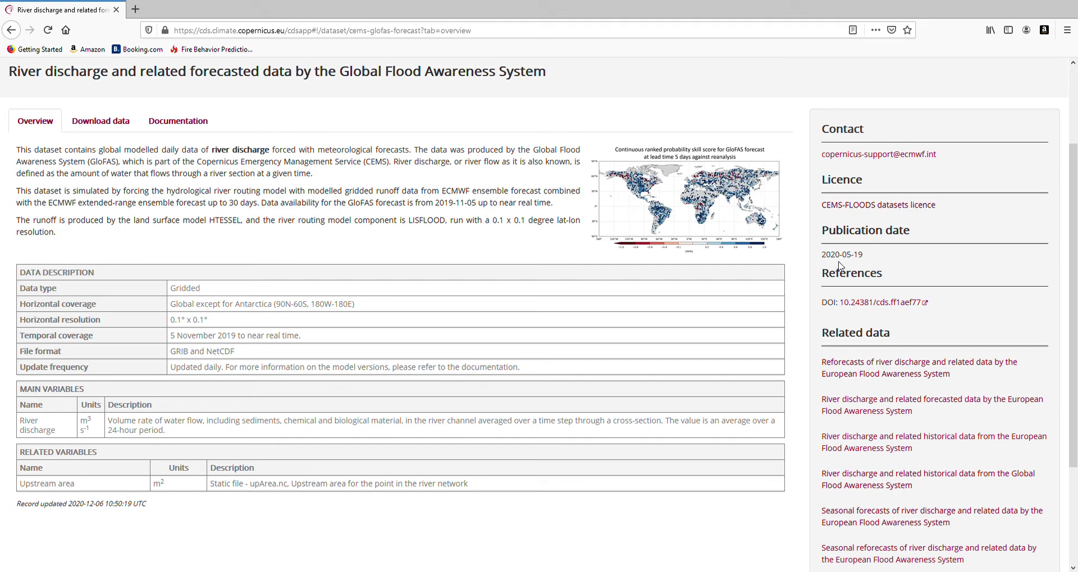
pyautogui.scroll(-2, 901, 269)
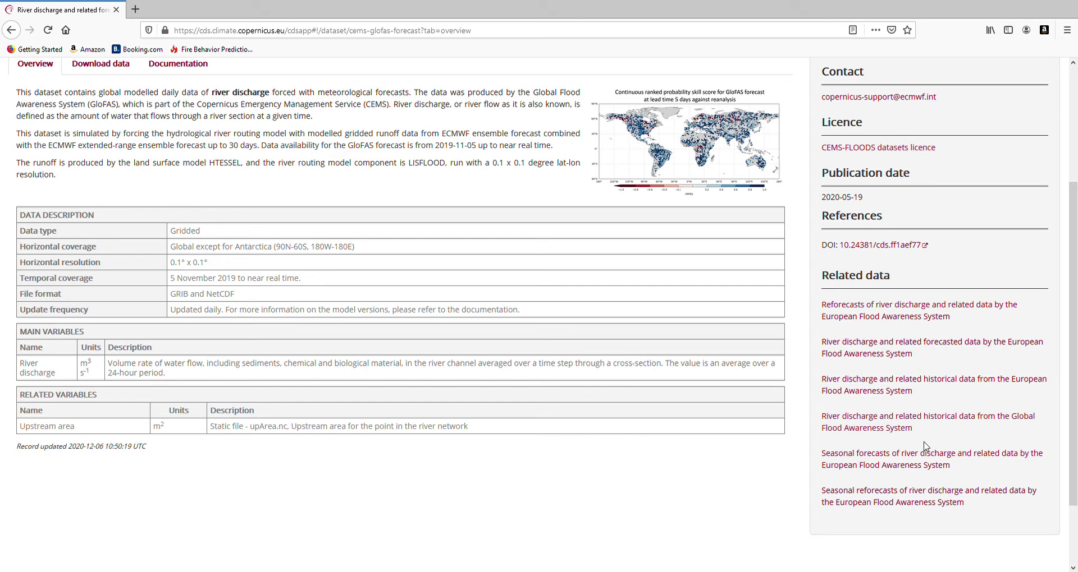
pyautogui.scroll(2, 923, 449)
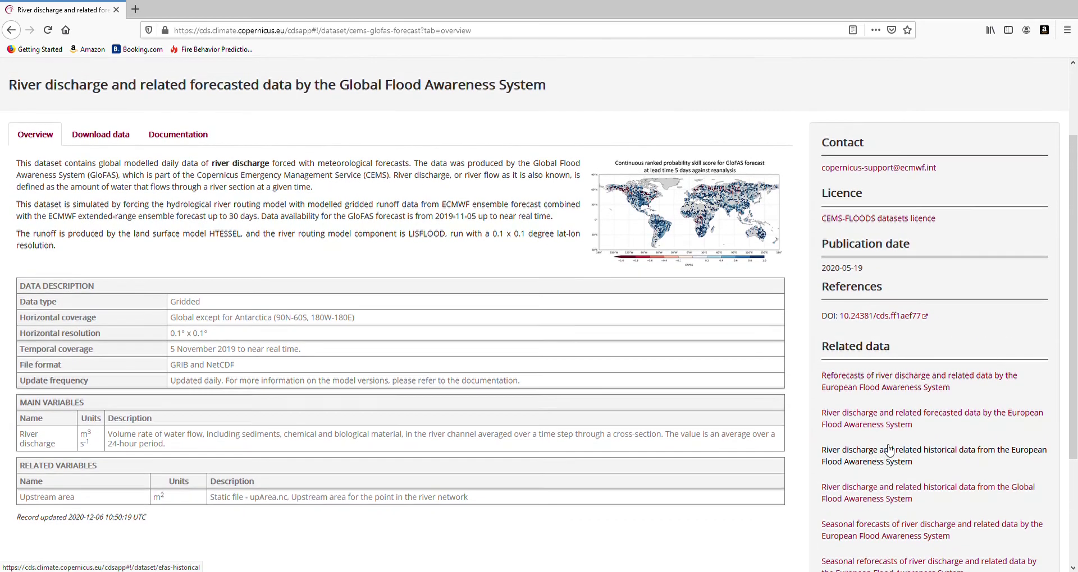
pyautogui.scroll(1, 889, 449)
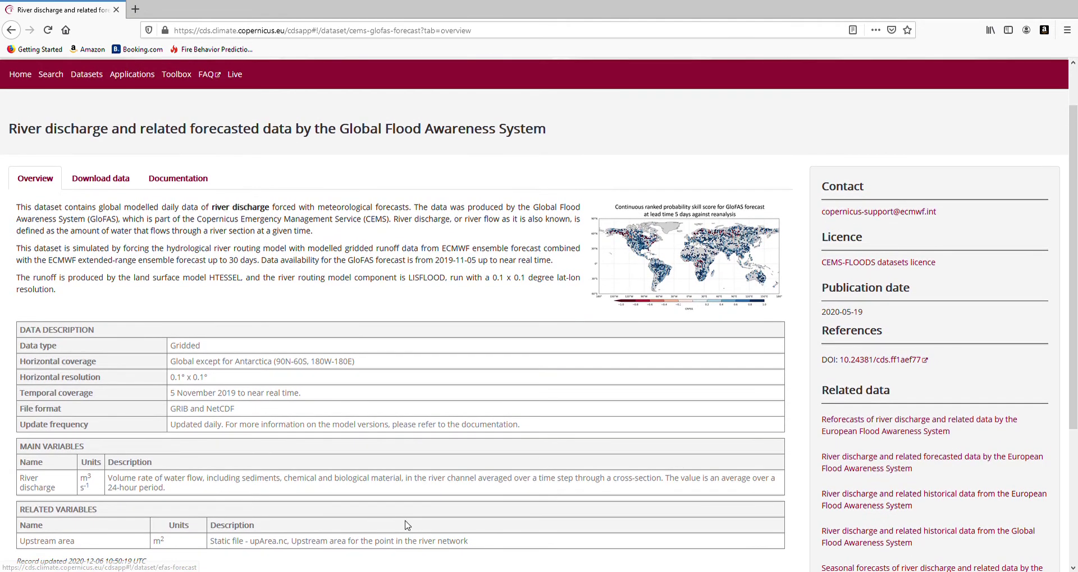
# Open the dataset's download form and select both the Control forecast and Ensemble perturbed forecasts types.
pyautogui.click(113, 184)
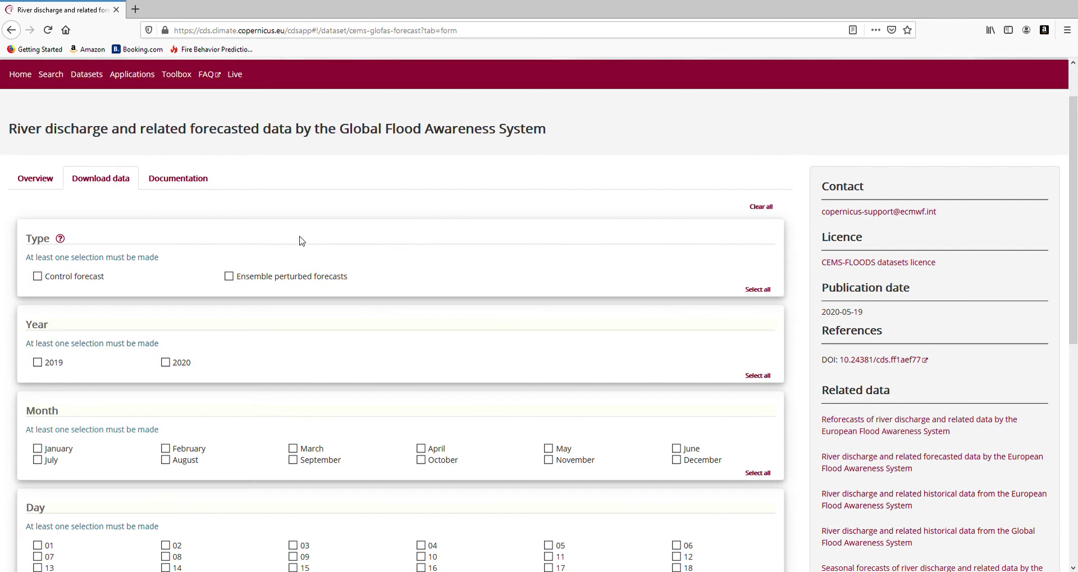
pyautogui.click(37, 276)
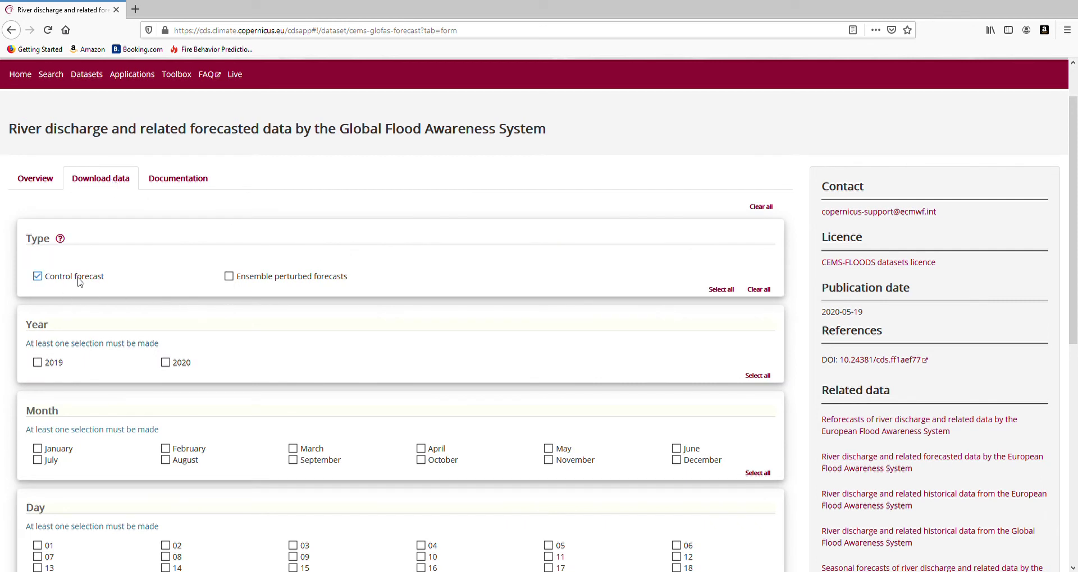
pyautogui.click(236, 281)
# Set the forecast date to year 2020, December, day 06, and select all leadtime hours.
pyautogui.scroll(-1, 249, 322)
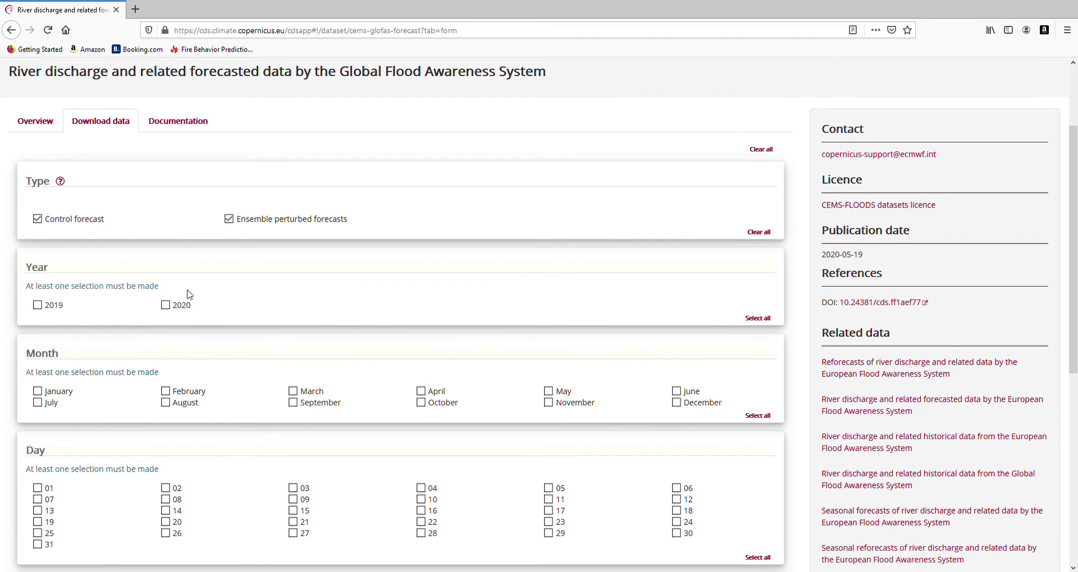
pyautogui.click(165, 306)
pyautogui.scroll(-1, 353, 318)
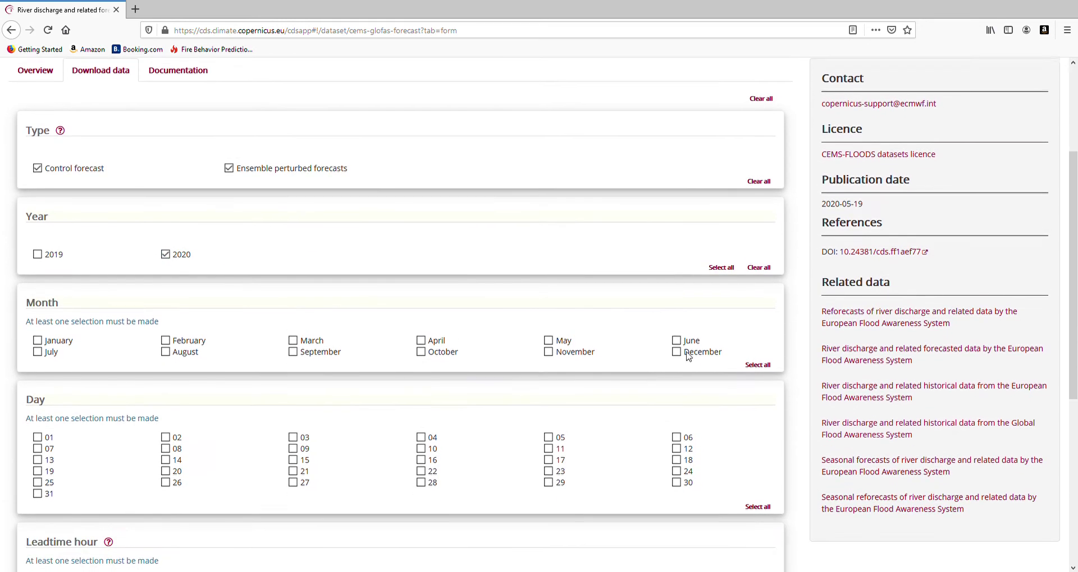
pyautogui.click(677, 346)
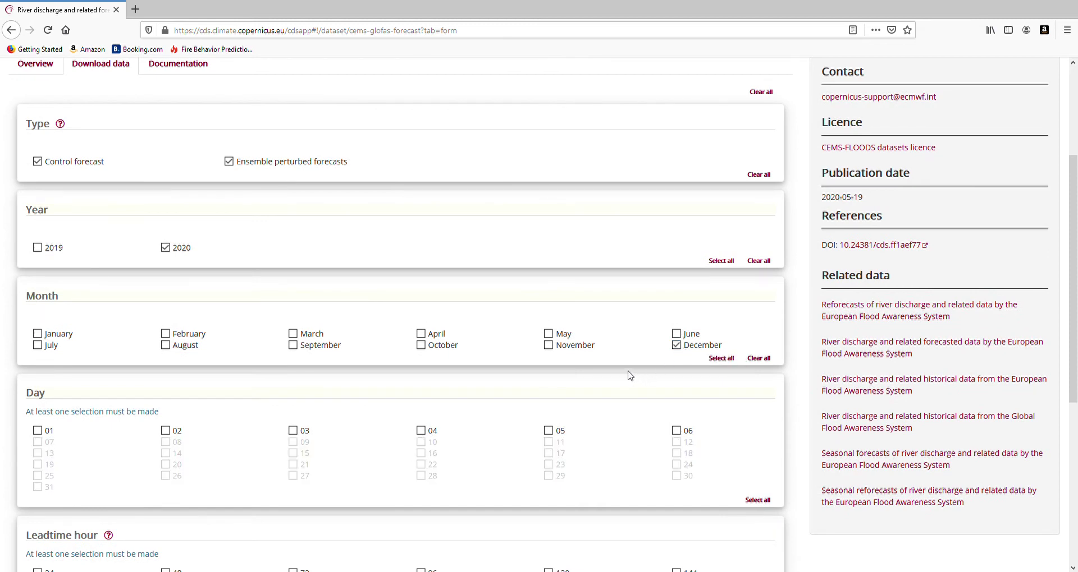
pyautogui.scroll(-2, 641, 375)
pyautogui.click(677, 316)
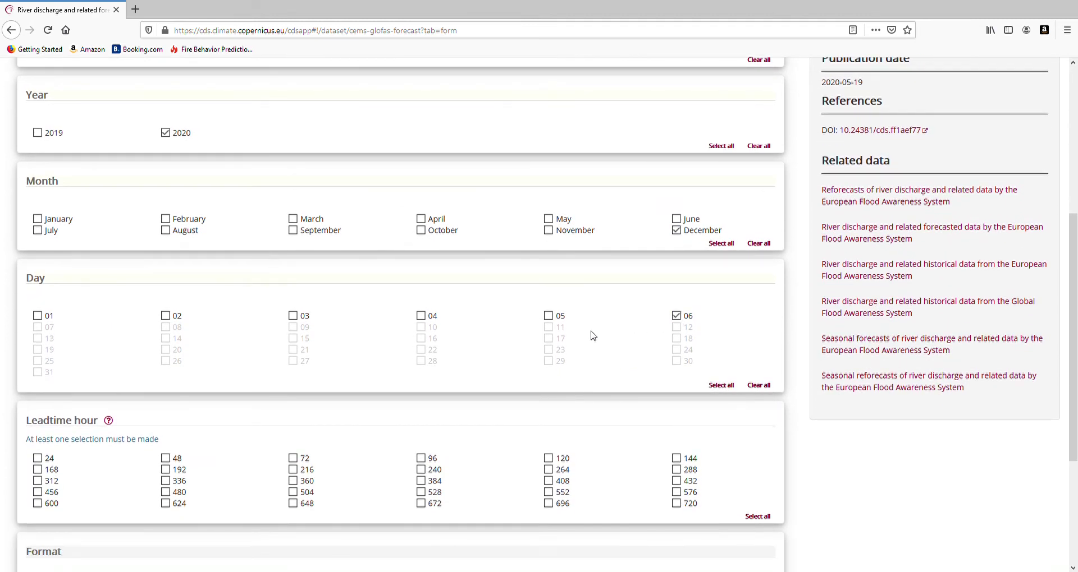
pyautogui.scroll(-2, 589, 336)
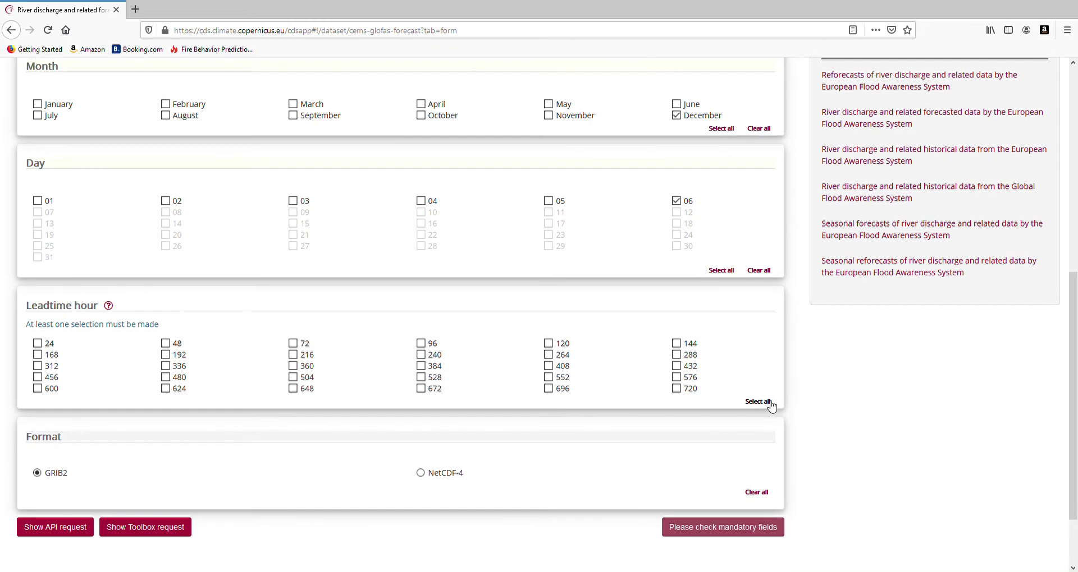
pyautogui.click(763, 402)
# Log in with the prefilled account credentials and submit the GRIB2 data request.
pyautogui.scroll(-2, 377, 473)
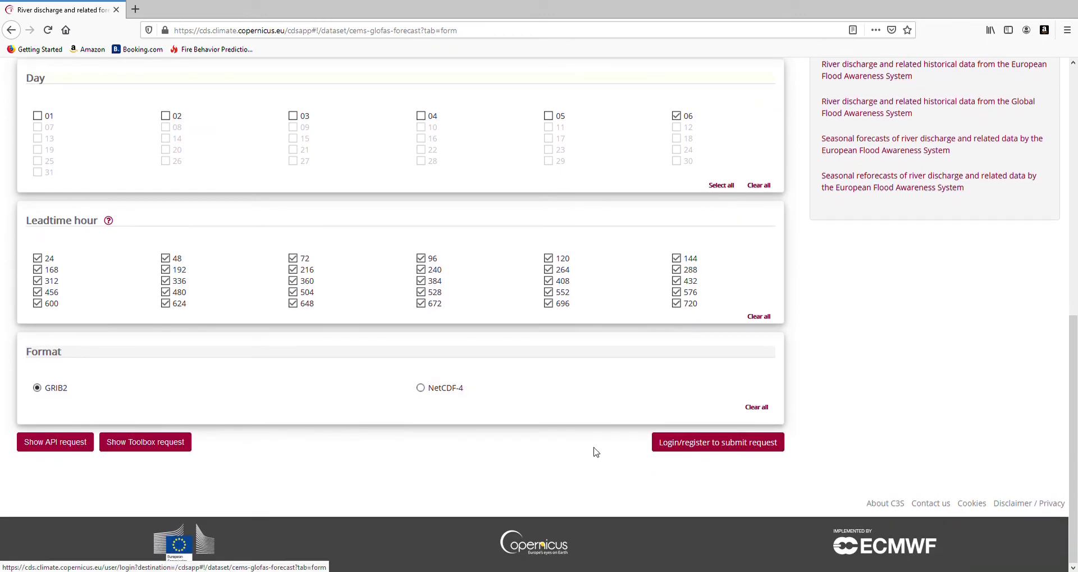
pyautogui.click(702, 449)
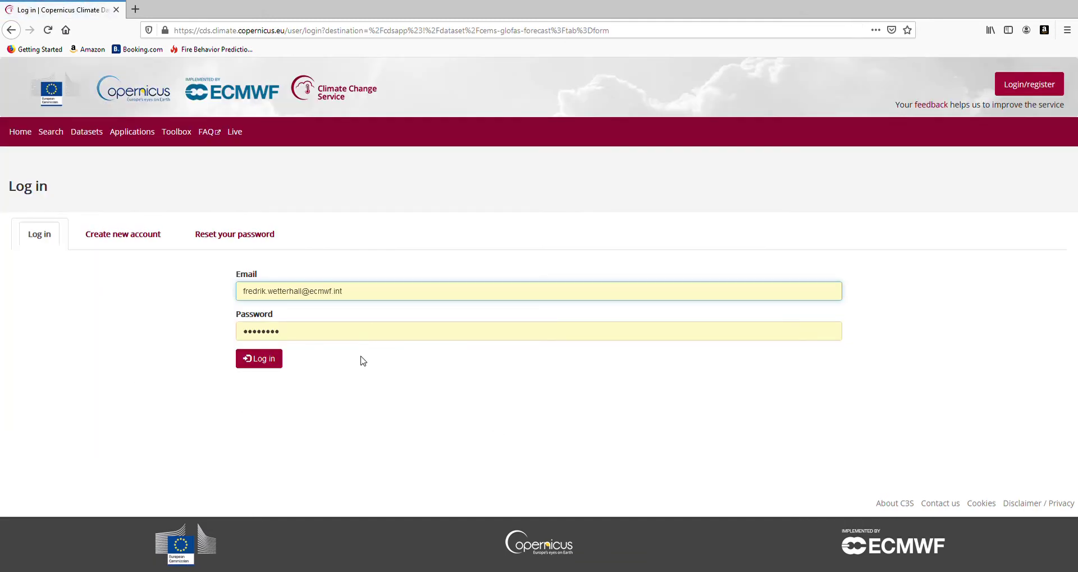
pyautogui.click(264, 362)
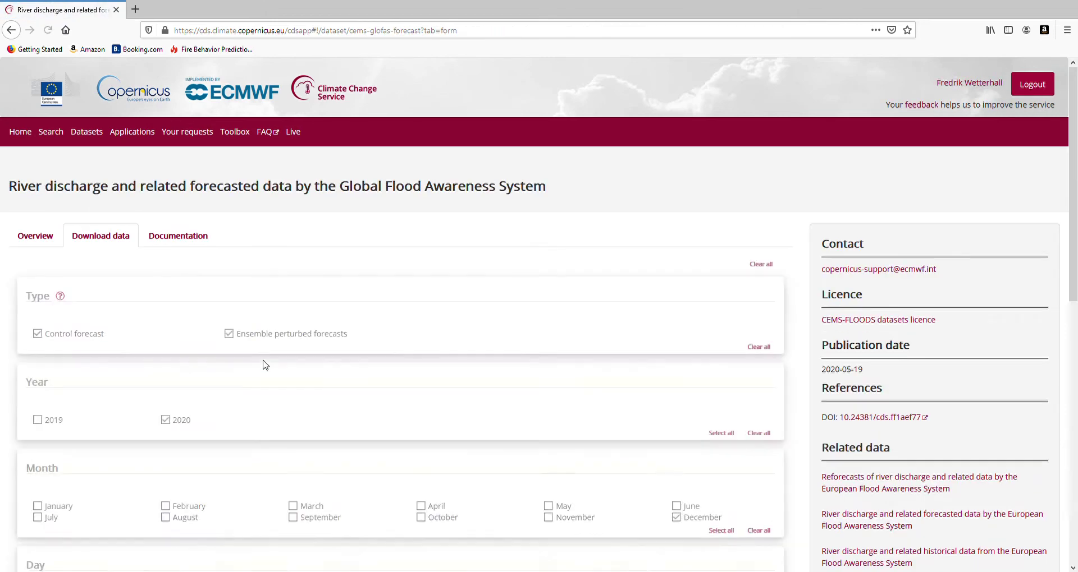
pyautogui.scroll(-5, 748, 336)
pyautogui.scroll(-6, 748, 339)
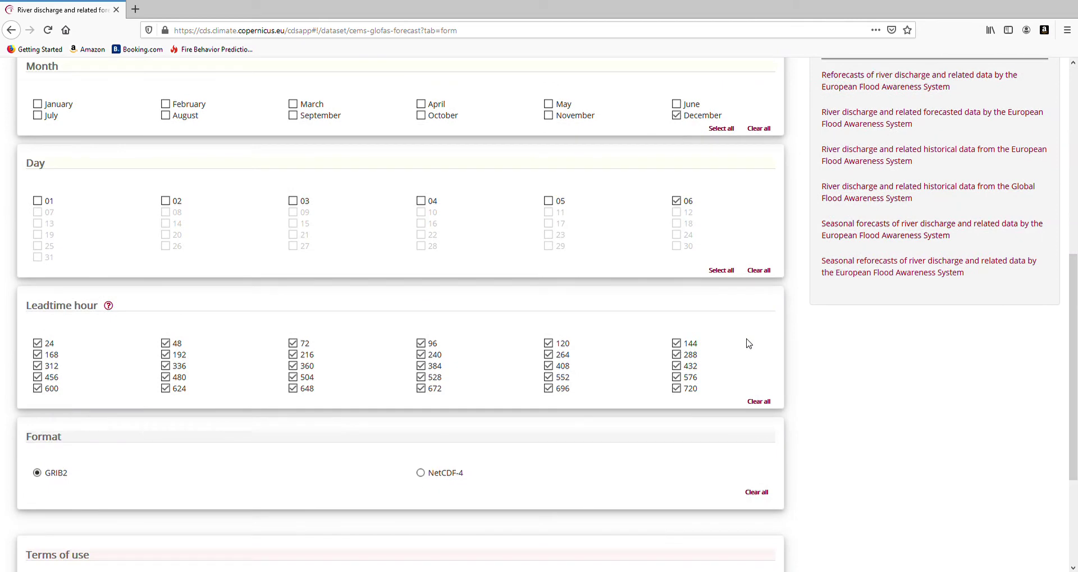
pyautogui.click(756, 450)
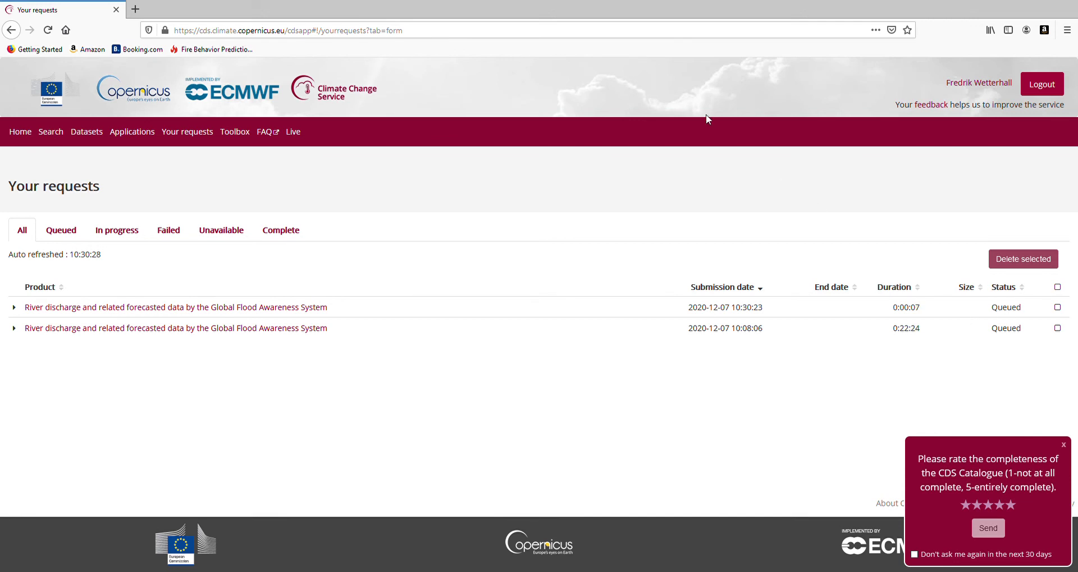
# Return from the request list to the download form and review its selections and terms of use.
pyautogui.click(13, 31)
pyautogui.scroll(-5, 522, 358)
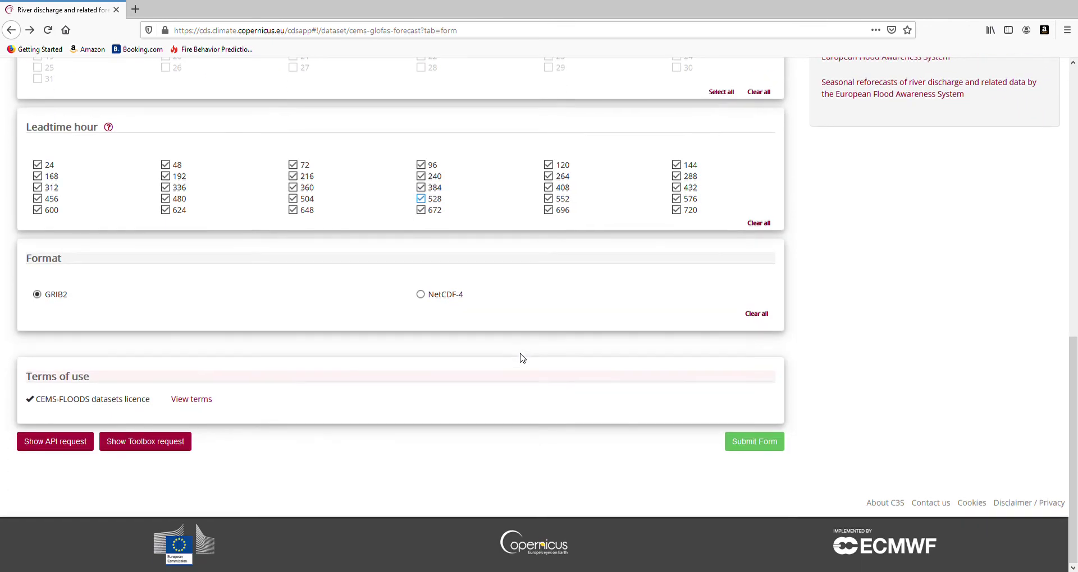
pyautogui.scroll(2, 521, 358)
pyautogui.scroll(3, 522, 358)
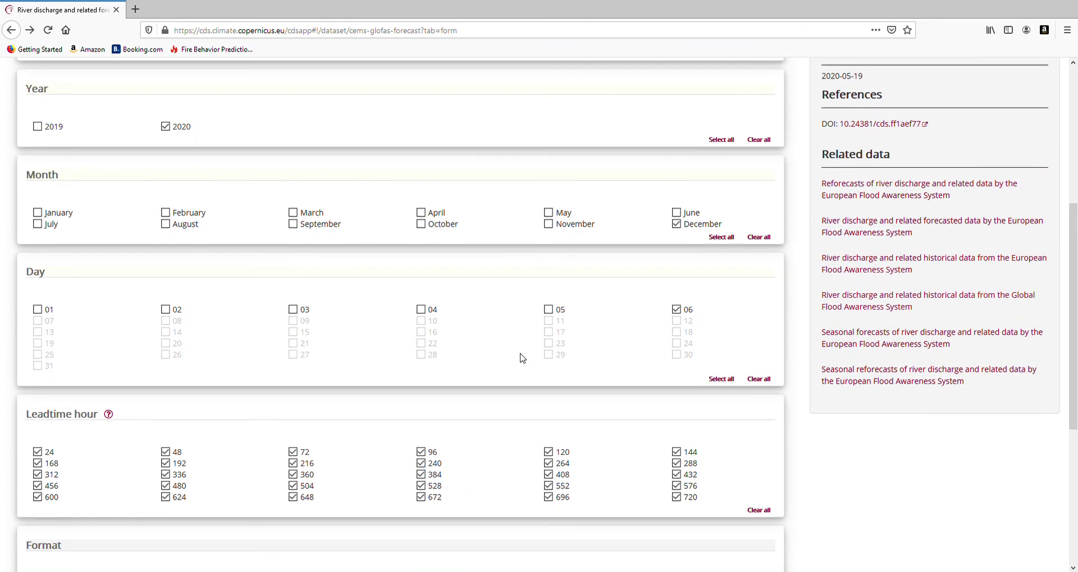
pyautogui.scroll(3, 522, 358)
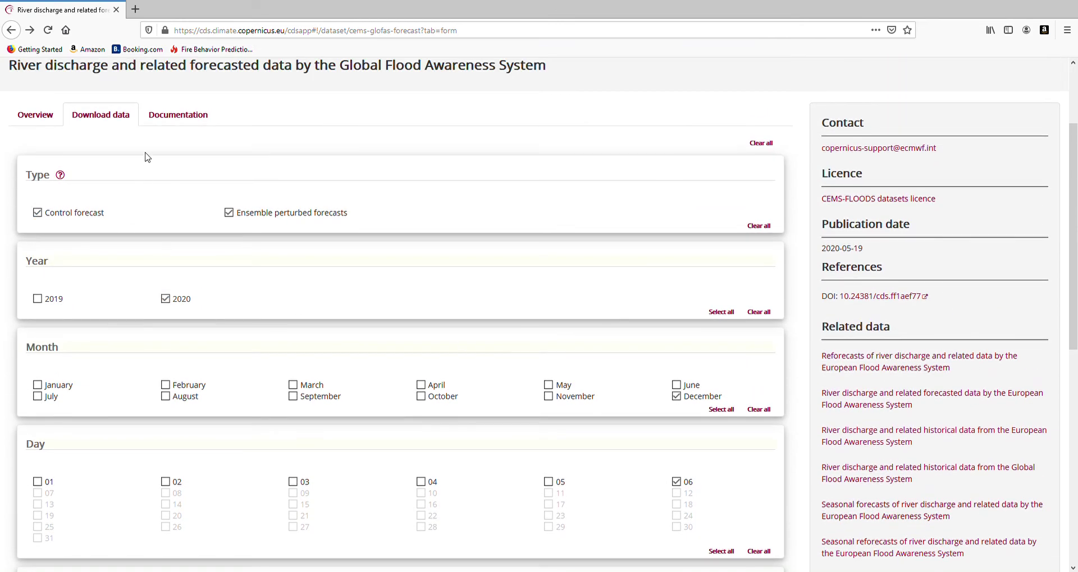
# View the dataset's documentation links, and look through its overview page again.
pyautogui.click(174, 118)
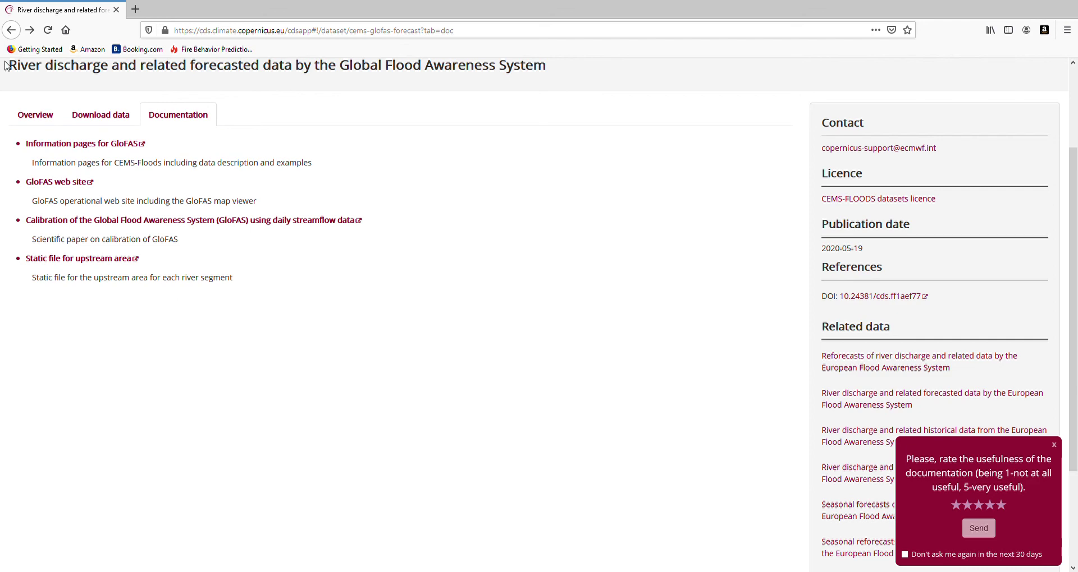
pyautogui.click(37, 115)
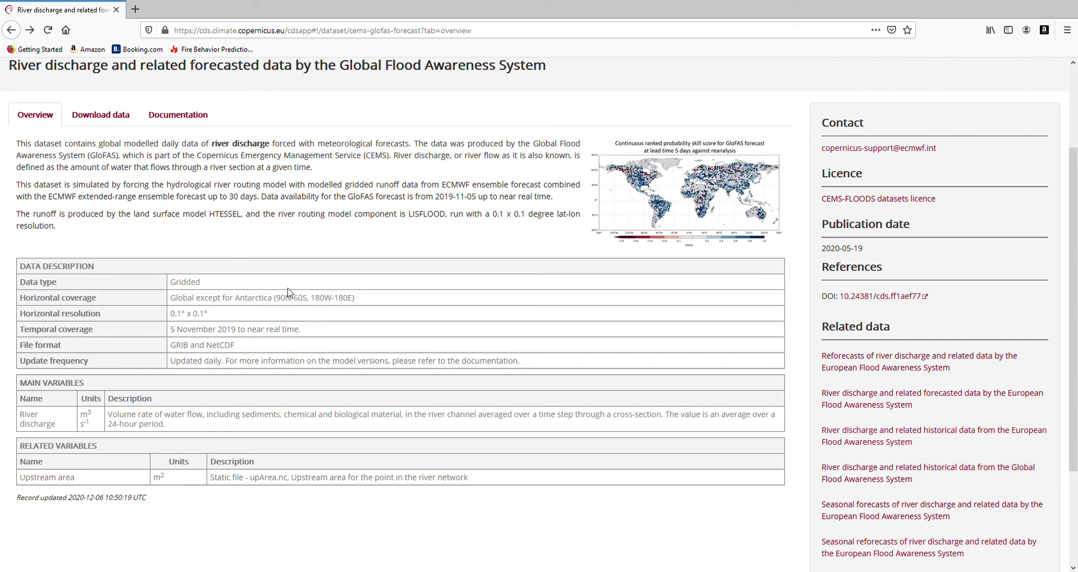
pyautogui.scroll(2, 290, 293)
pyautogui.scroll(2, 292, 293)
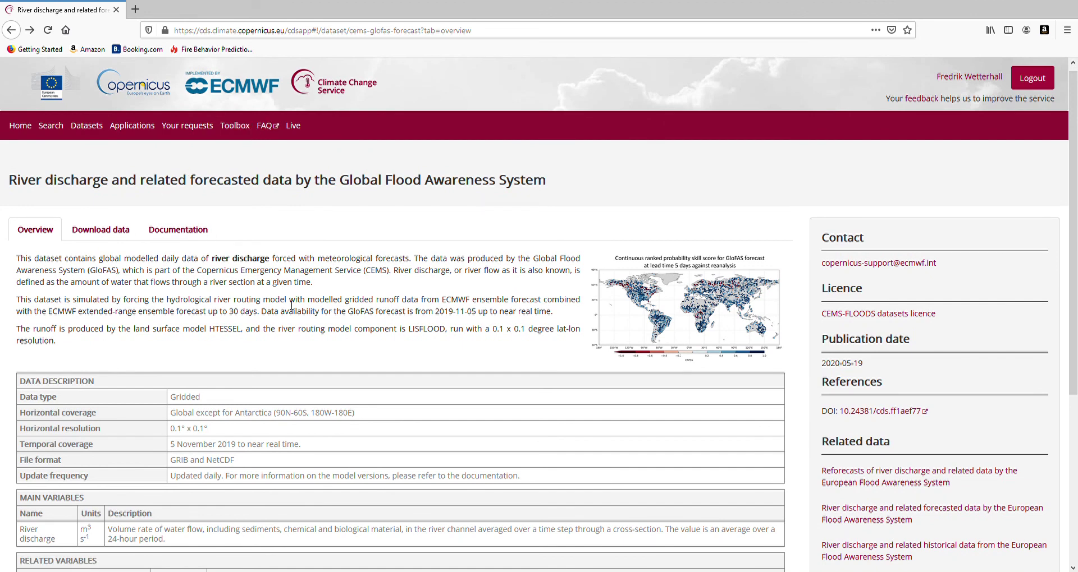
pyautogui.scroll(-5, 292, 303)
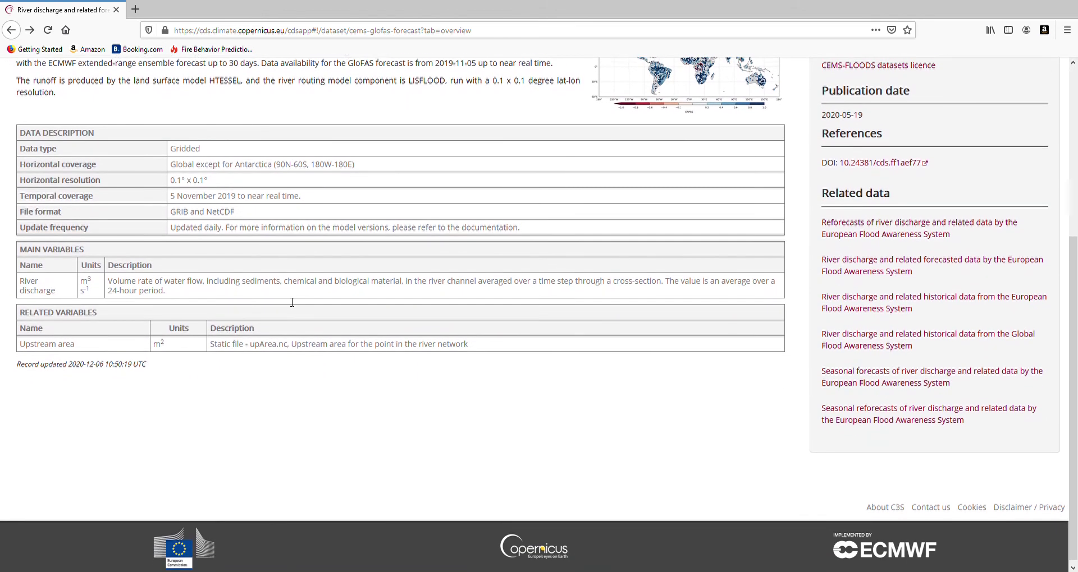
pyautogui.scroll(5, 284, 301)
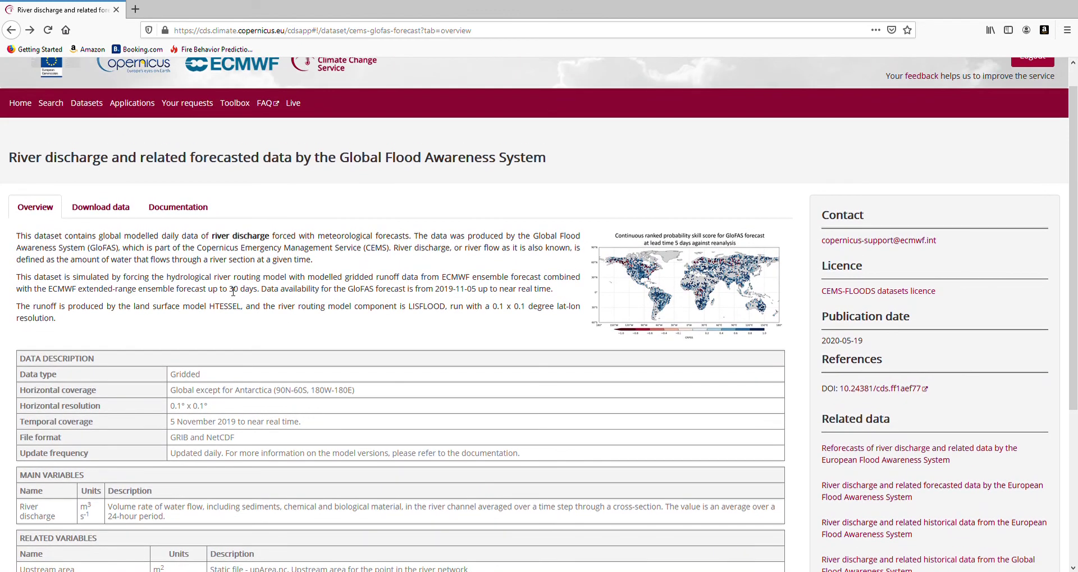